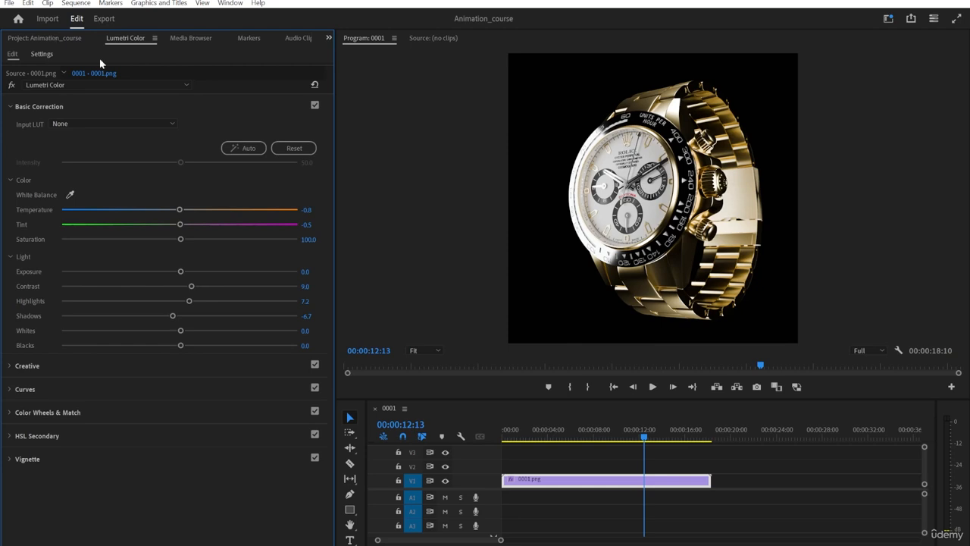
Start a media import in the project and browse to the macbook_anim folder inside Desktop > stuff
click(50, 38)
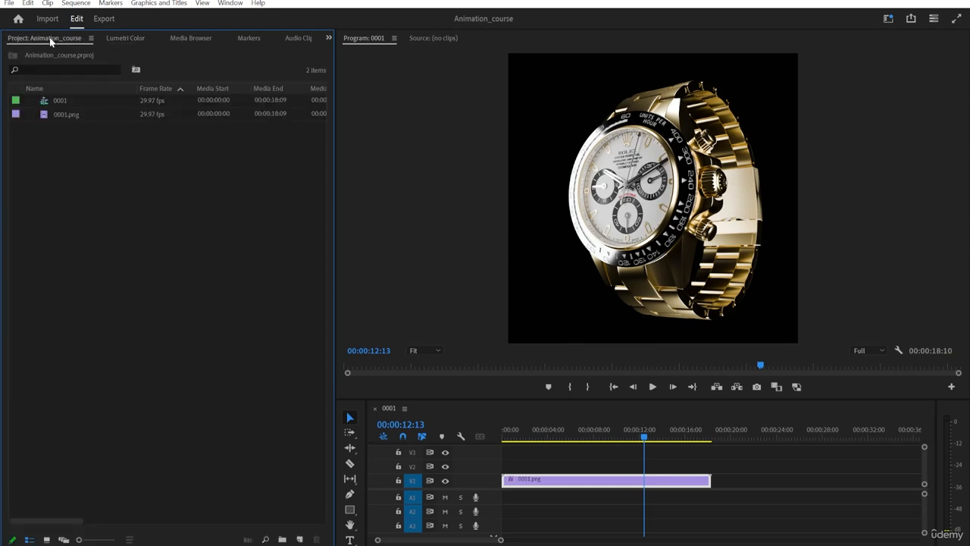
double_click(87, 180)
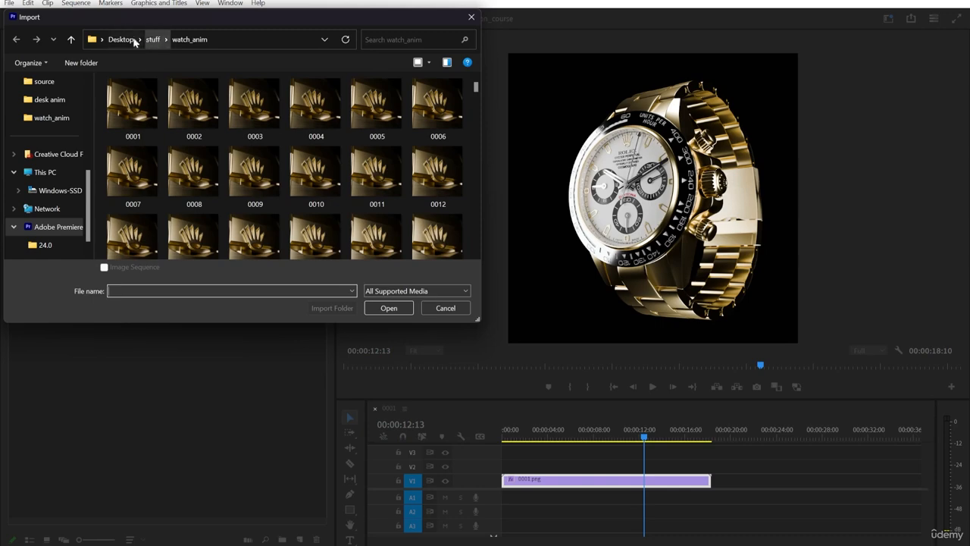
click(152, 39)
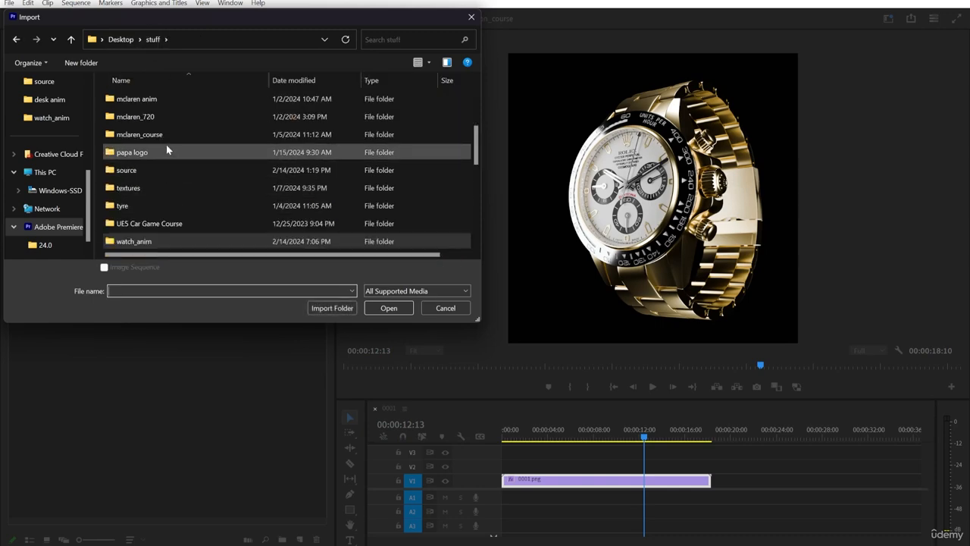
scroll(160, 151, down, 1)
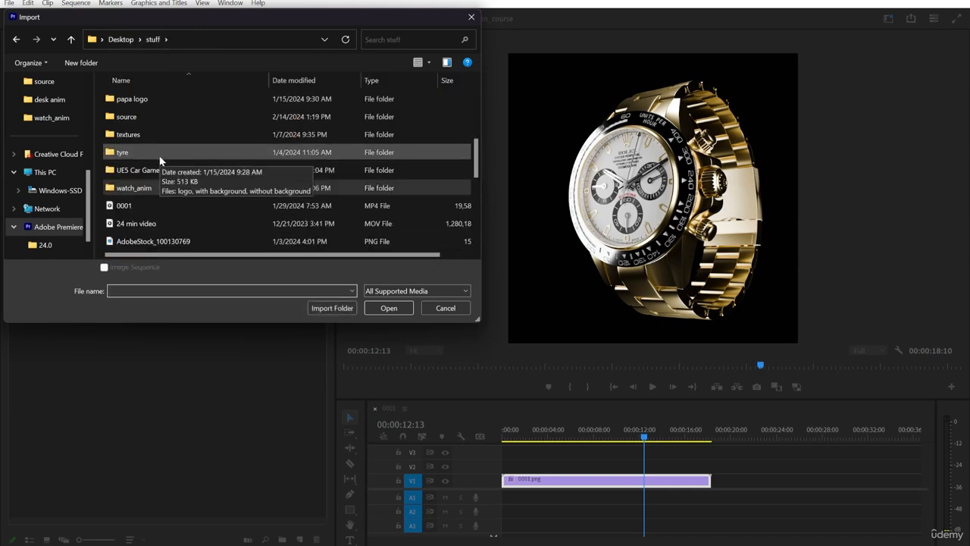
scroll(162, 156, down, 3)
scroll(155, 182, up, 6)
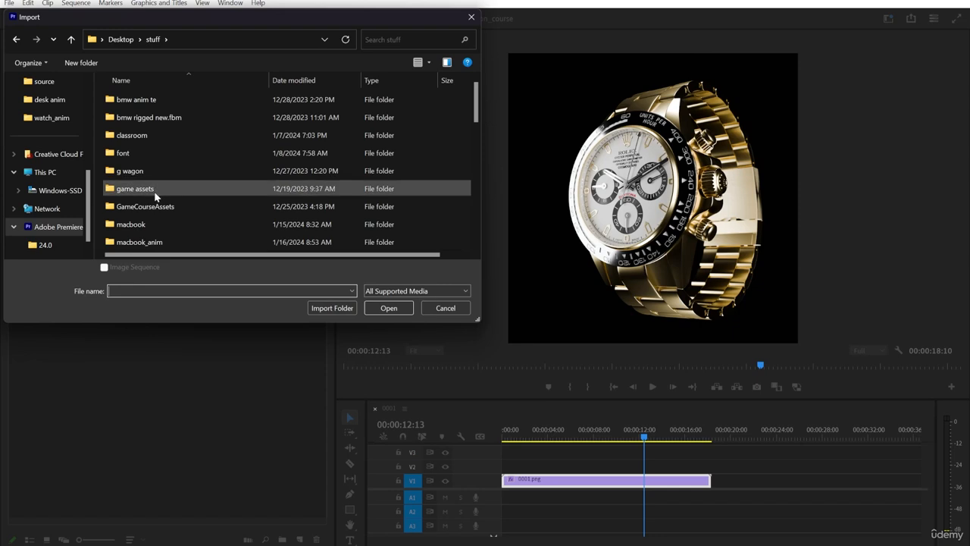
scroll(156, 186, down, 1)
scroll(159, 193, up, 1)
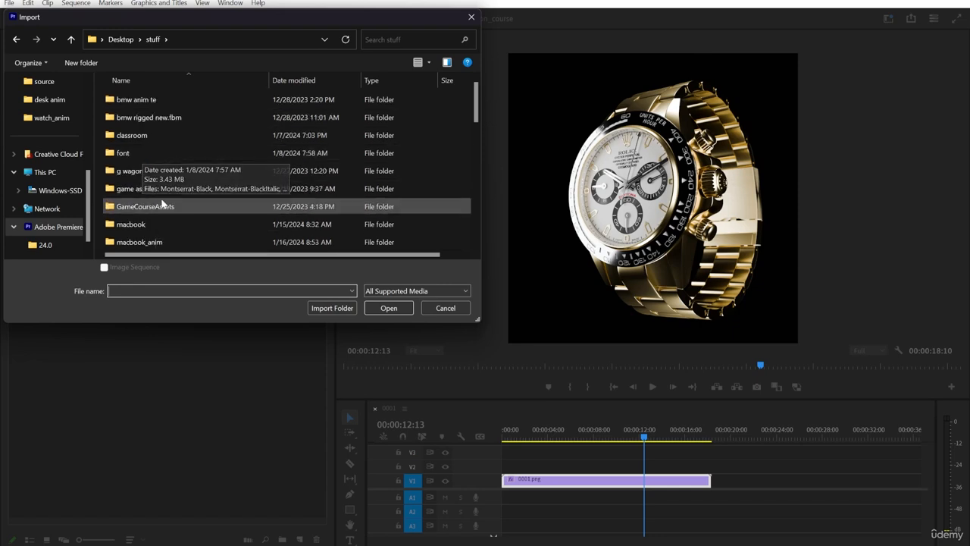
double_click(145, 244)
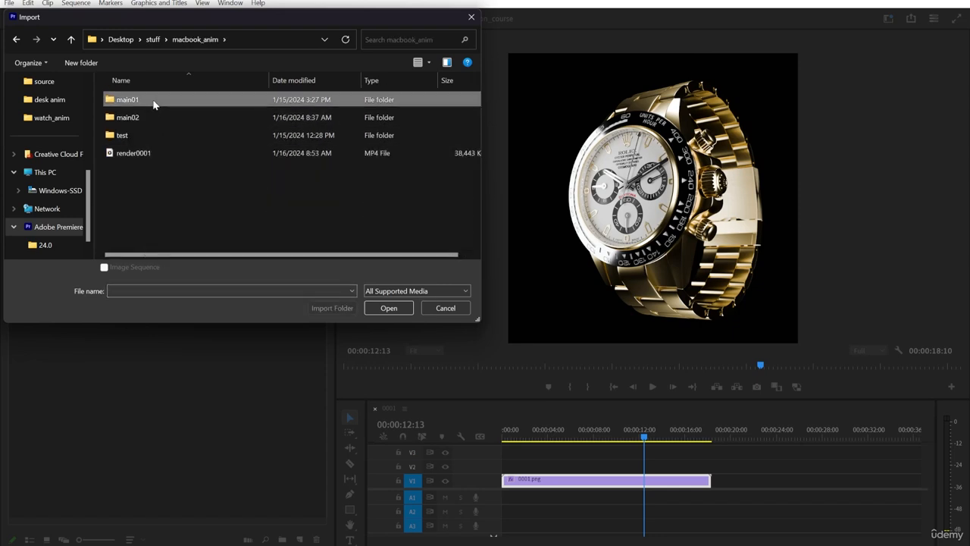
Import the main01 folder's frames as an image sequence starting at render0001 and select the imported clip in the project
double_click(151, 101)
click(127, 124)
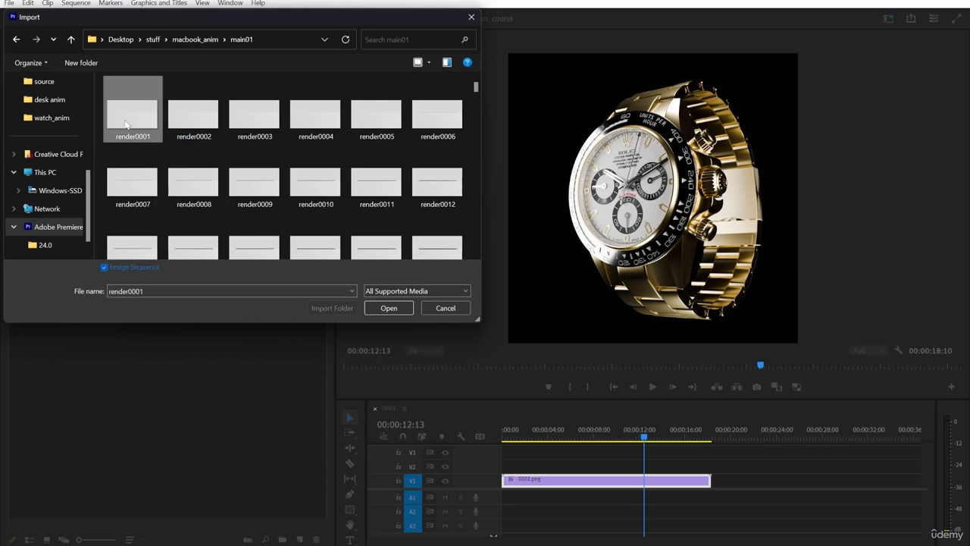
click(371, 308)
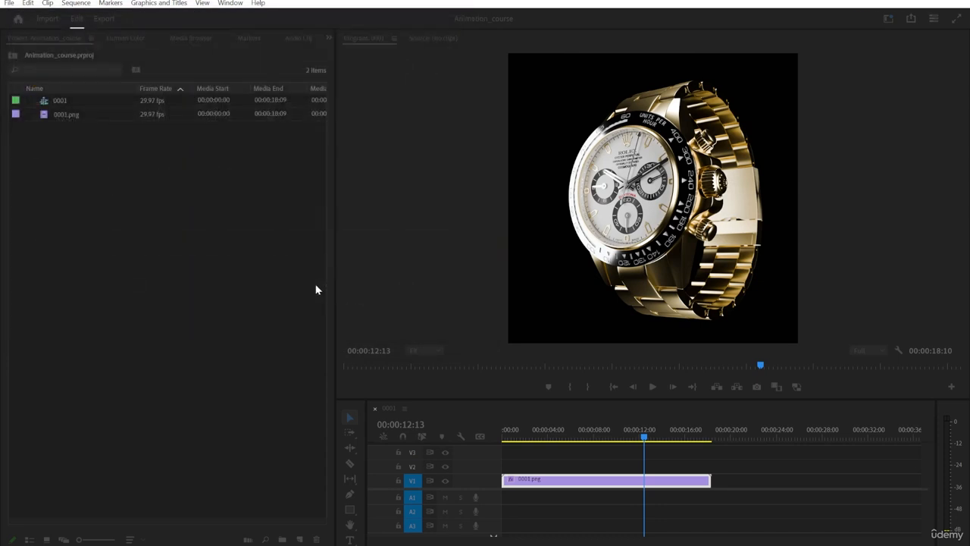
click(76, 140)
click(70, 128)
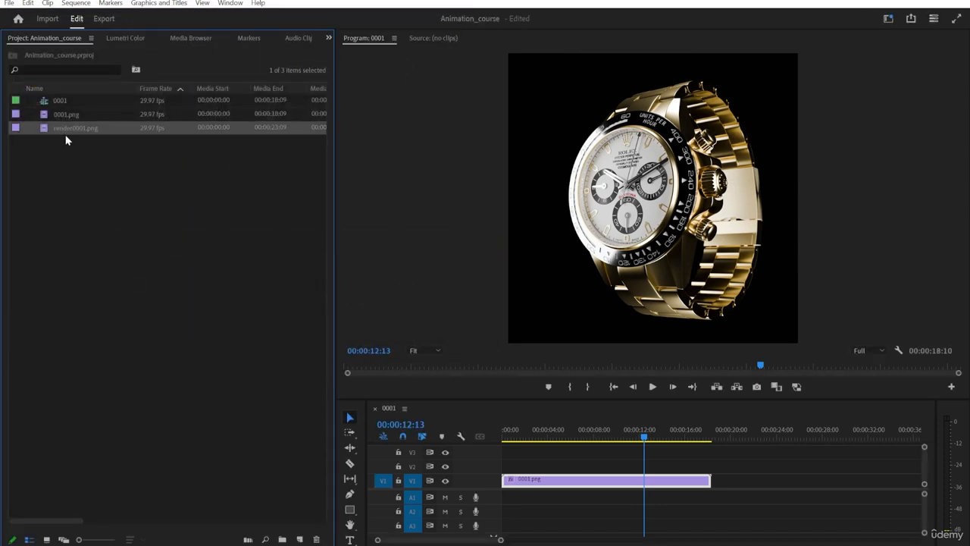
Switch to File Explorer and look through the rendered frames in the main01 folder
click(88, 203)
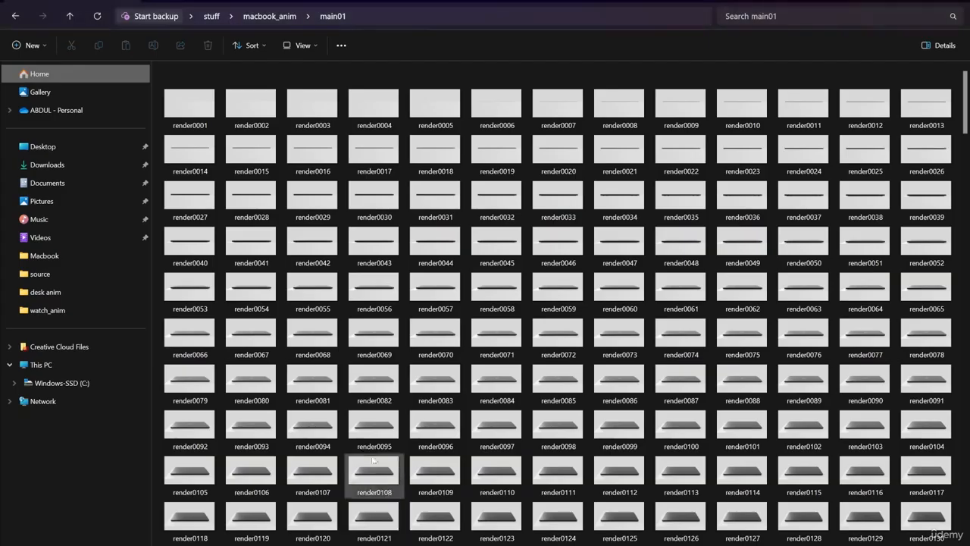
scroll(364, 424, down, 10)
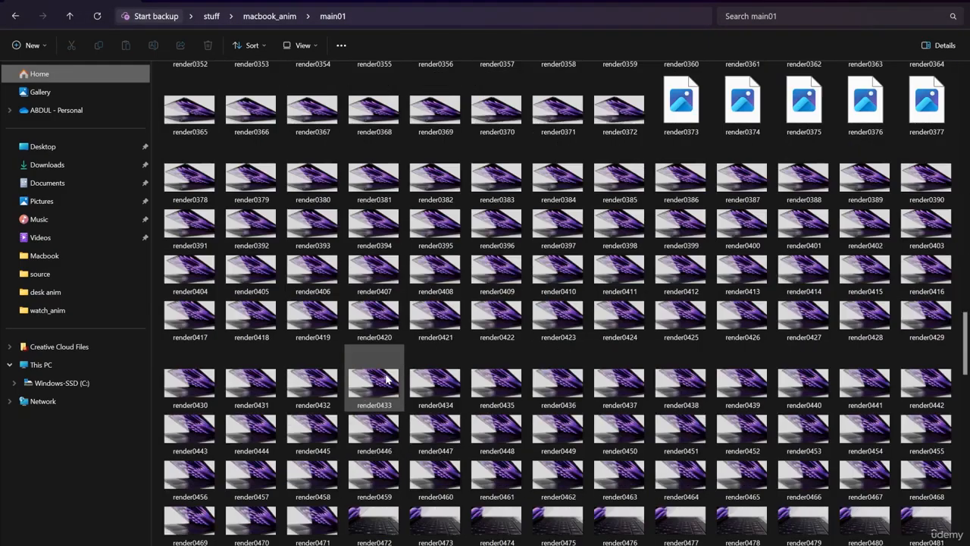
scroll(385, 378, up, 8)
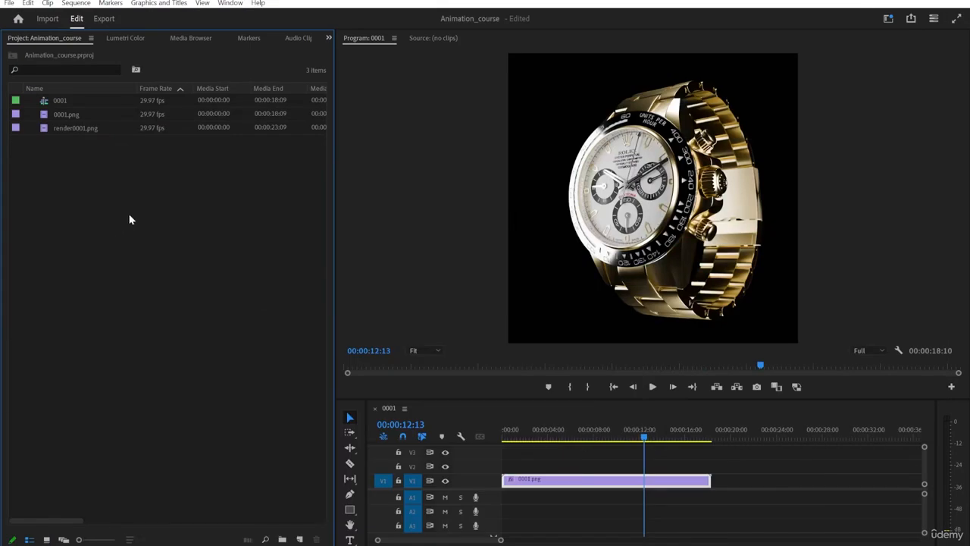
Create a new sequence from the render0001.png clip
click(69, 130)
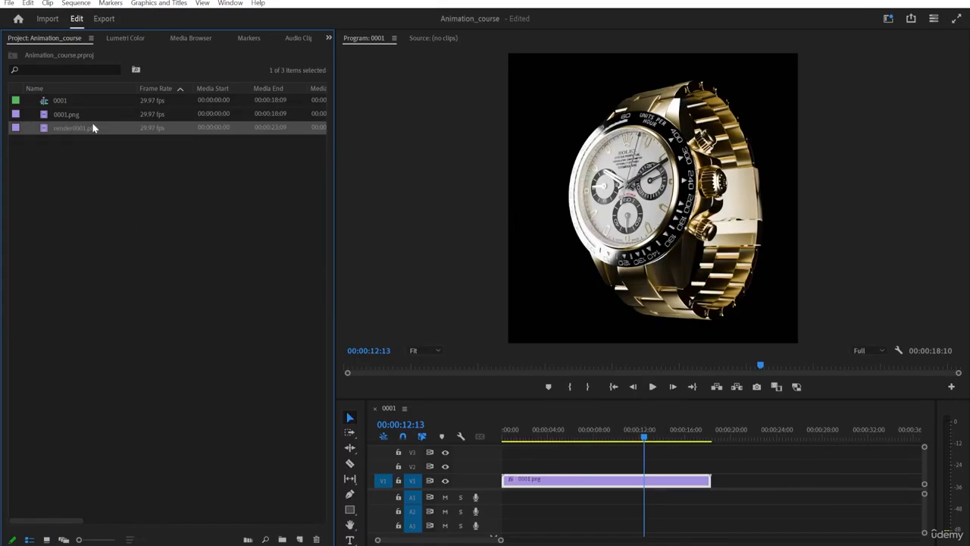
right_click(72, 132)
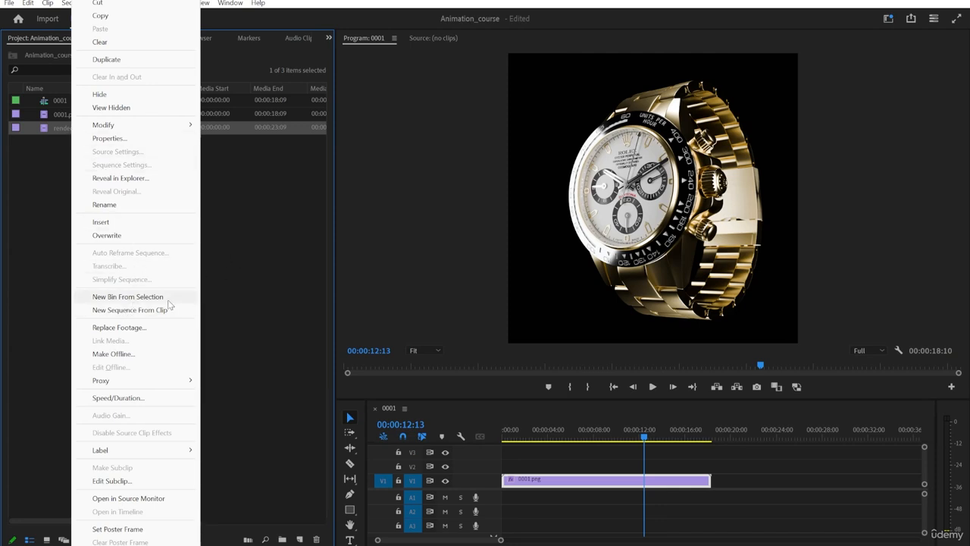
click(130, 310)
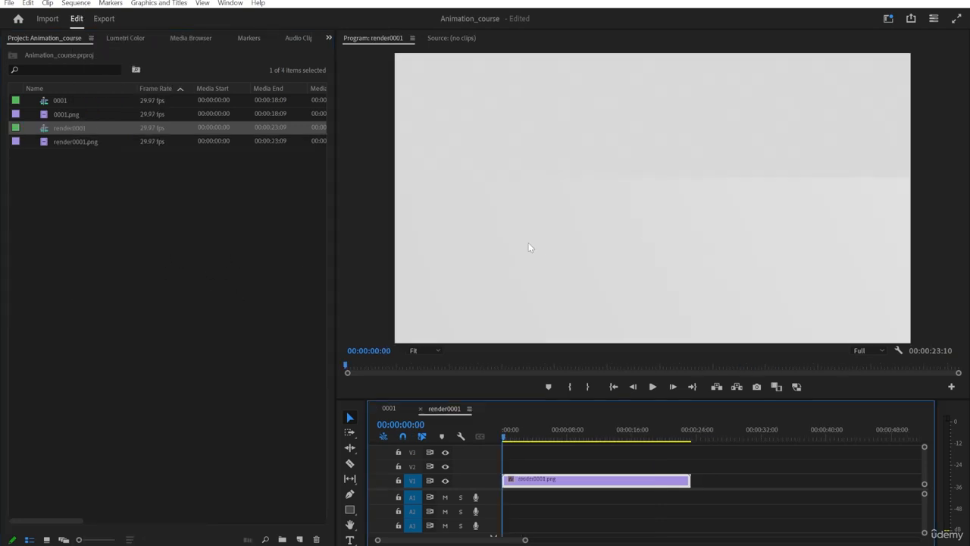
Preview the render0001 sequence around 00:00:13:12 and view the clip's Lumetri Color settings
drag(503, 438, 610, 483)
key(space)
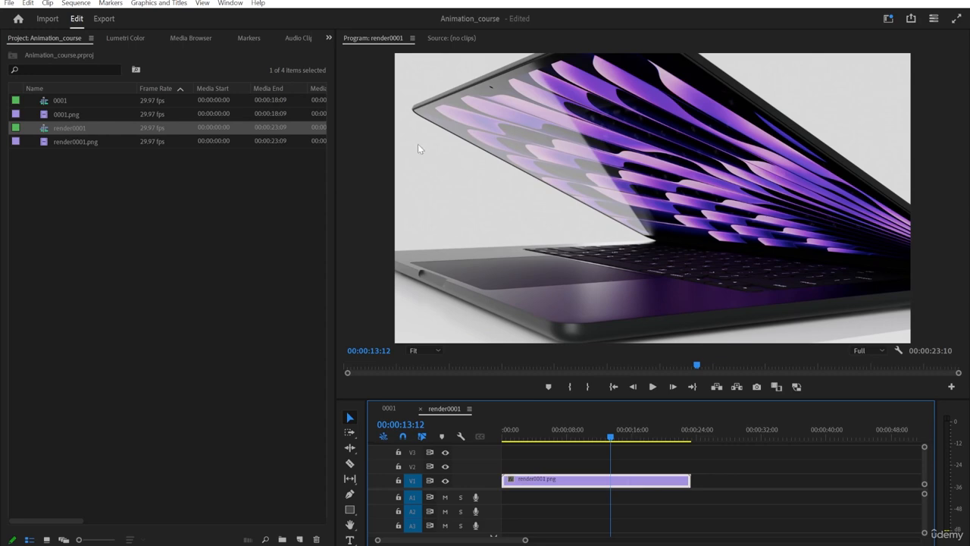
click(126, 36)
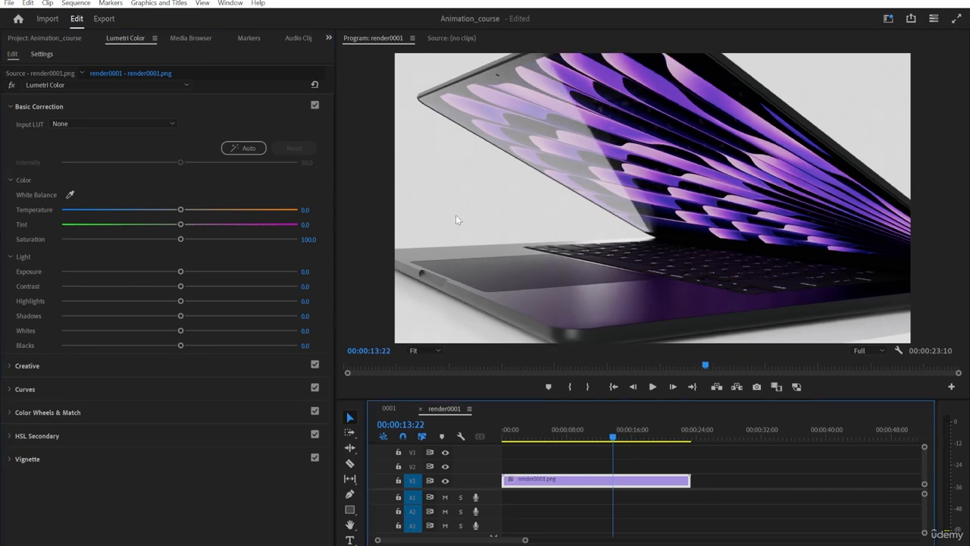
Create a black 1920 x 1080 color matte at 29.97 fps in the project, named Color Matte
click(67, 41)
right_click(93, 188)
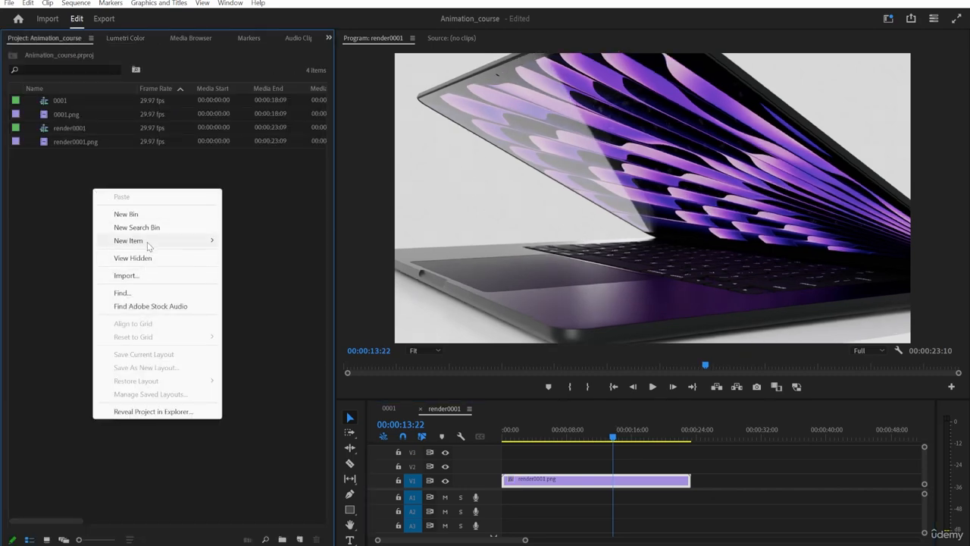
mouse_move(149, 244)
click(265, 321)
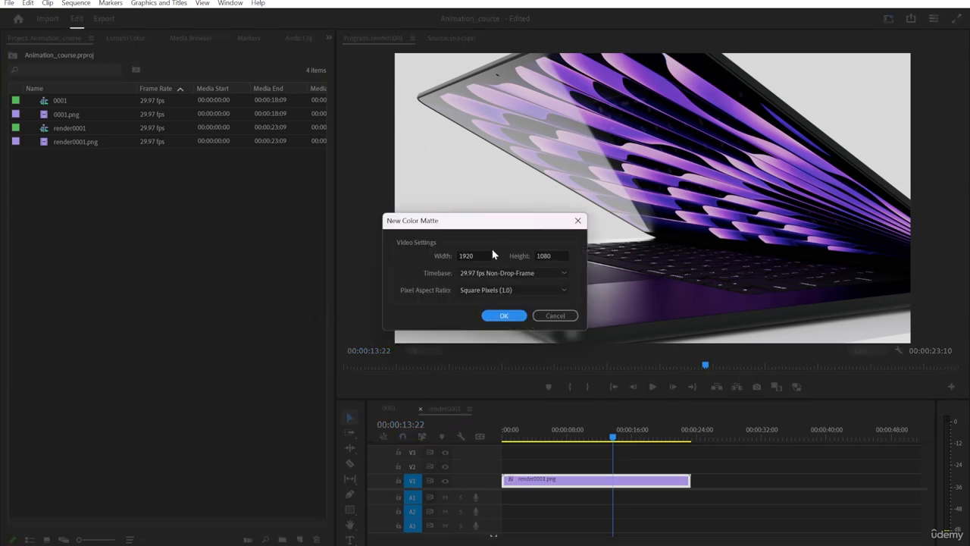
click(501, 319)
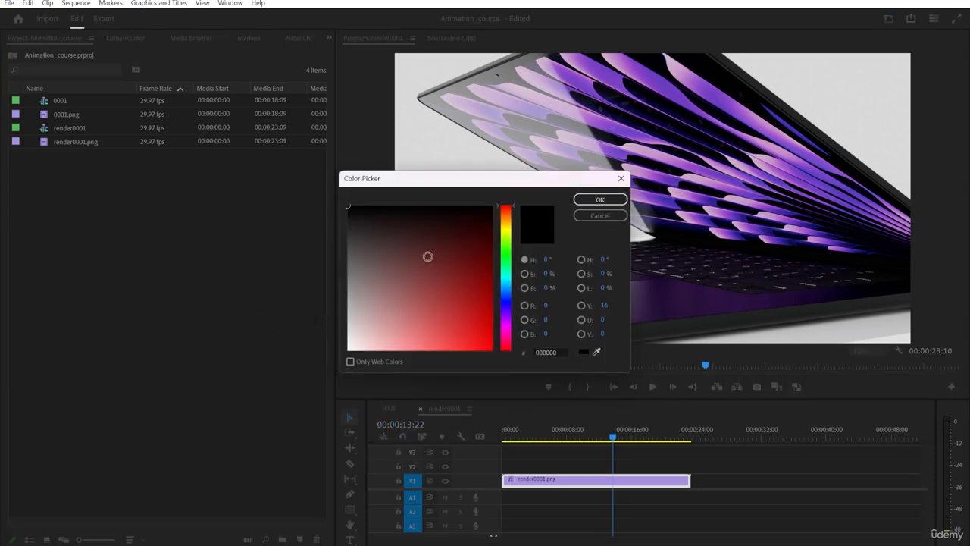
click(600, 199)
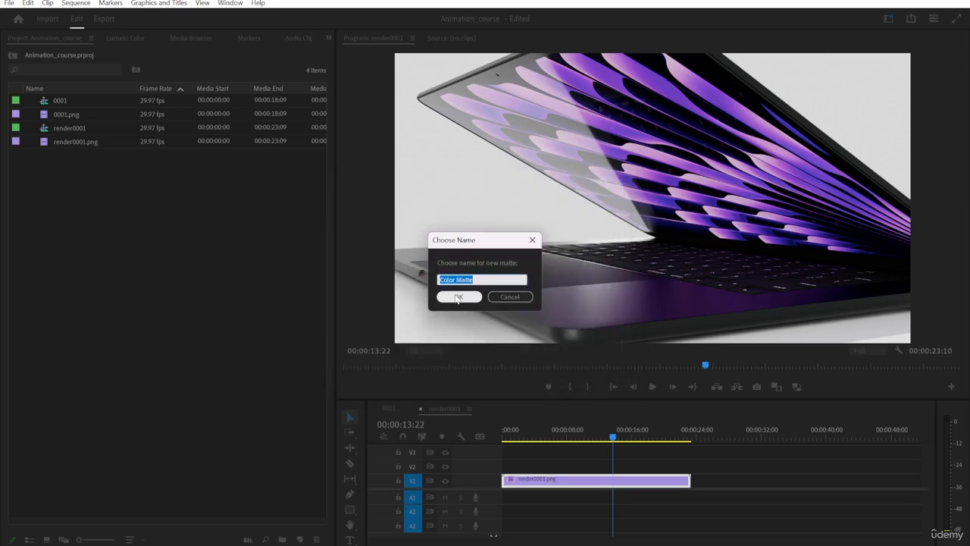
click(457, 297)
Move render0001.png up to track V2 and place the Color Matte beneath it on V1, matching the clip's length
drag(76, 105, 722, 479)
drag(562, 481, 540, 469)
drag(726, 485, 690, 479)
click(711, 475)
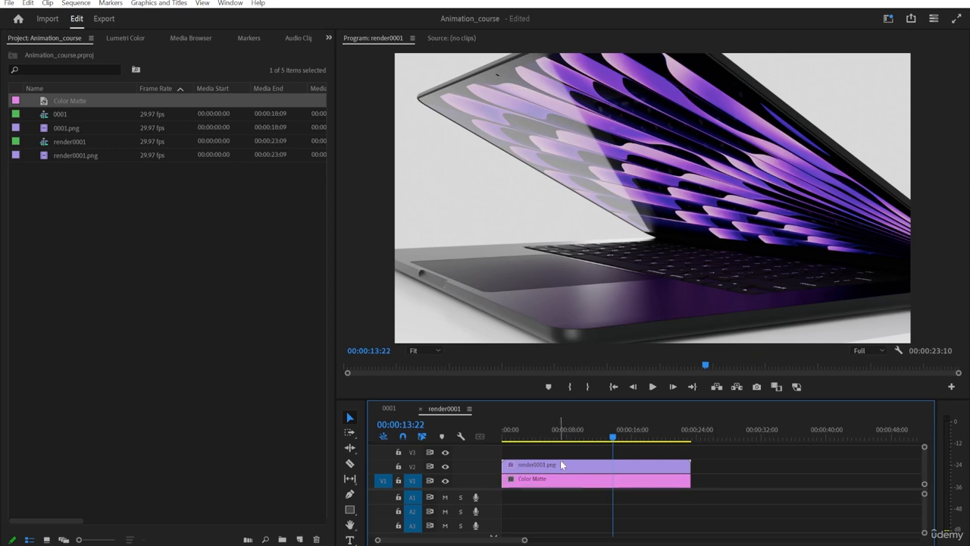
Check the frame at 00:00:02:26, delete the Color Matte from the timeline and move render0001.png back to track V1
mouse_move(531, 437)
mouse_down()
mouse_move(520, 436)
mouse_move(541, 436)
mouse_move(505, 436)
mouse_move(524, 436)
mouse_up()
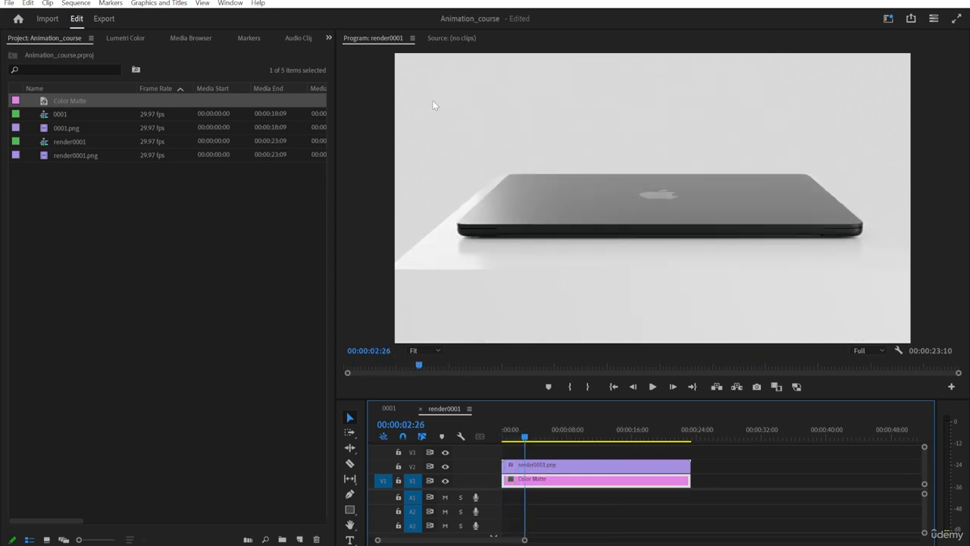
click(551, 454)
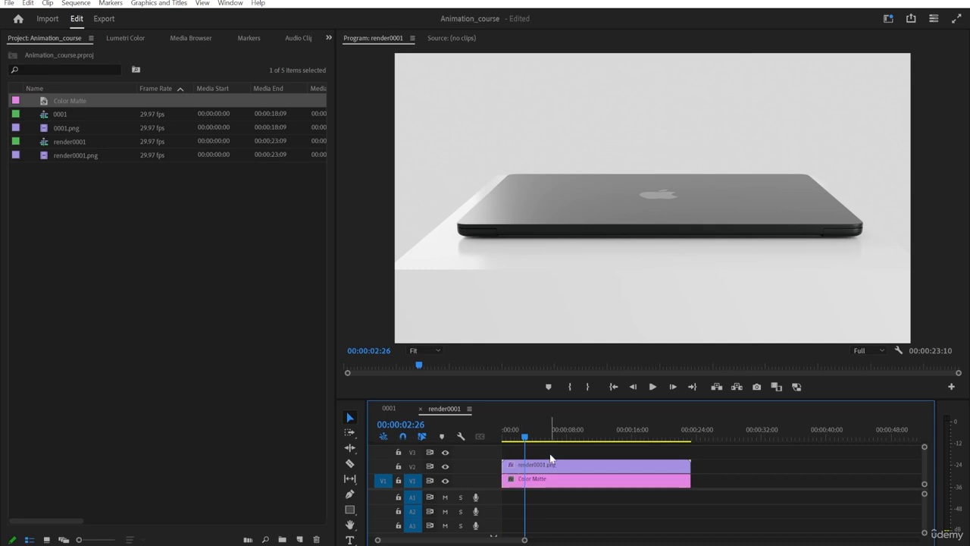
click(516, 480)
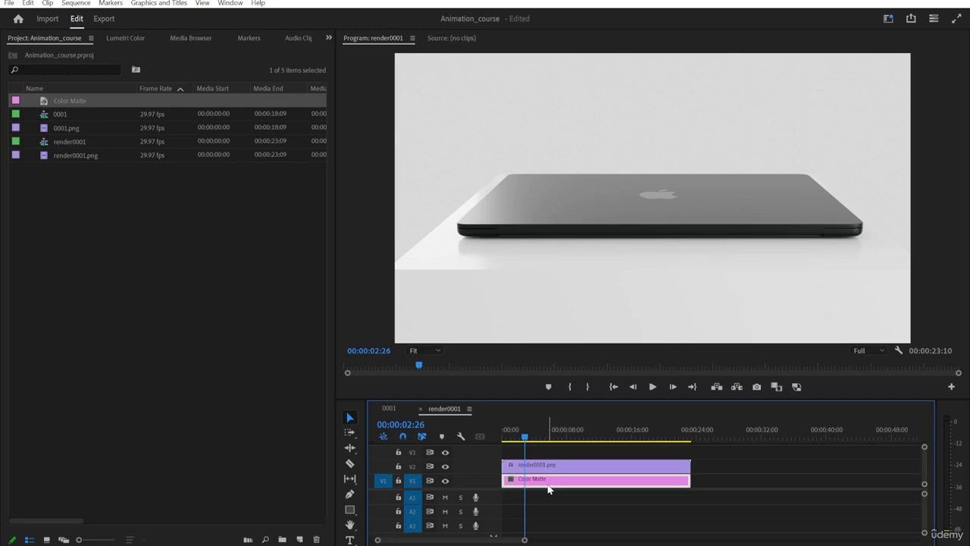
key(Delete)
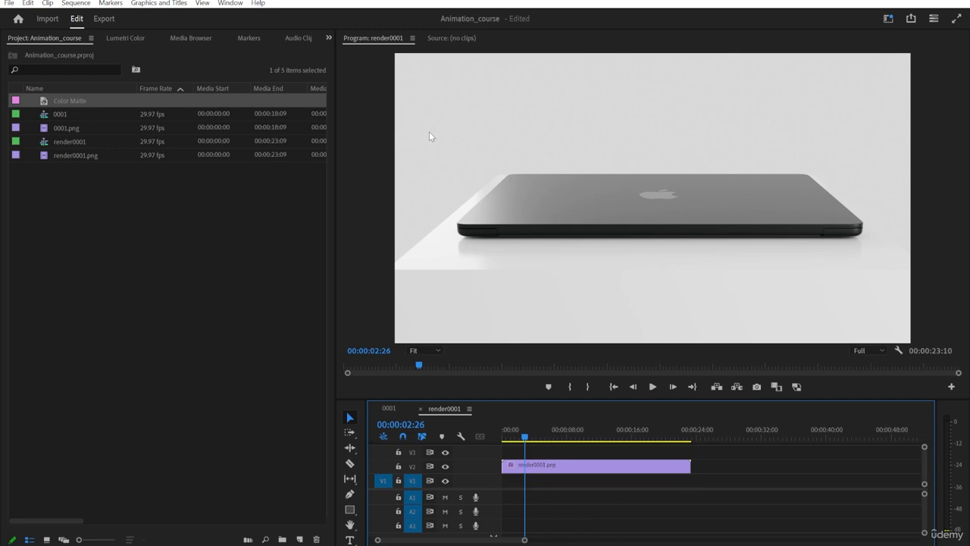
drag(522, 465, 549, 477)
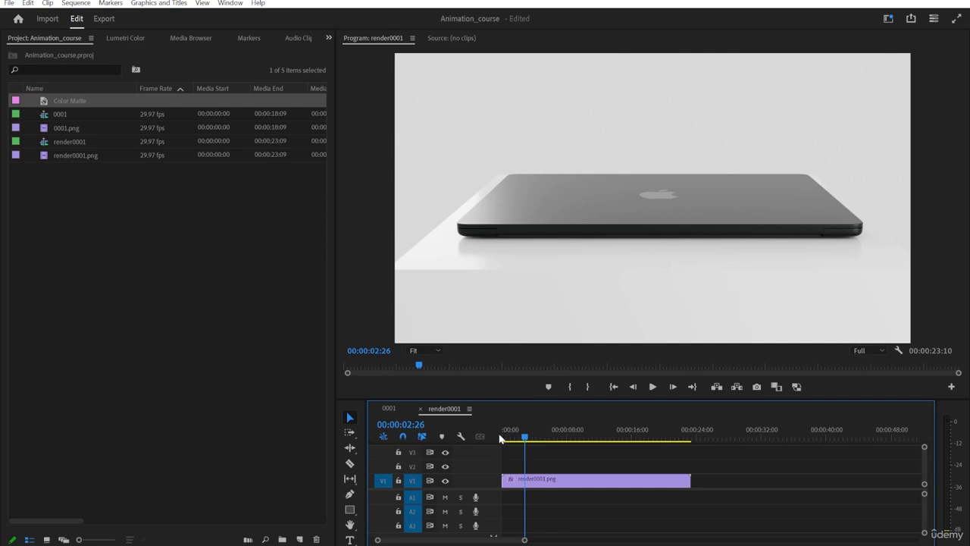
Select the render0001.png clip at 00:00:13:12 and set its Lumetri Color contrast to 15
drag(524, 436, 610, 418)
click(627, 485)
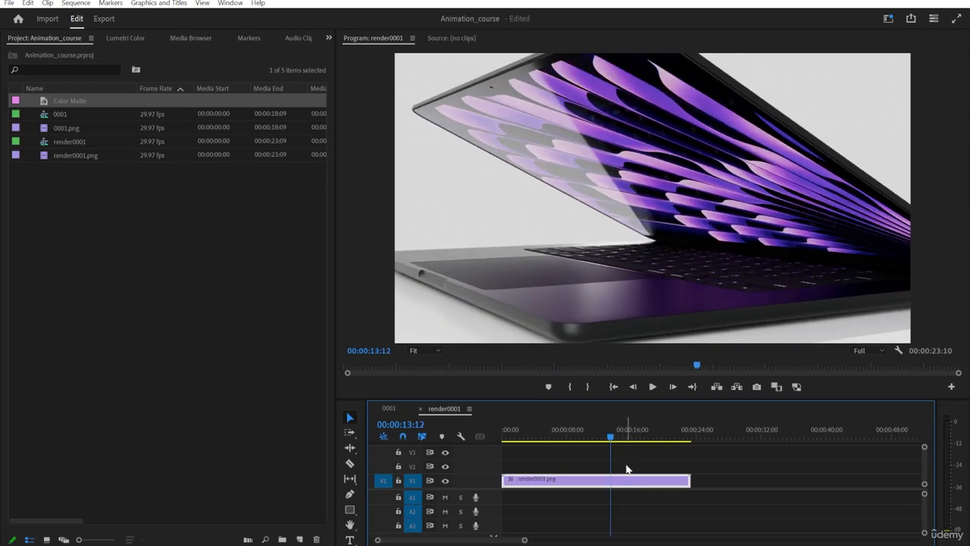
click(130, 39)
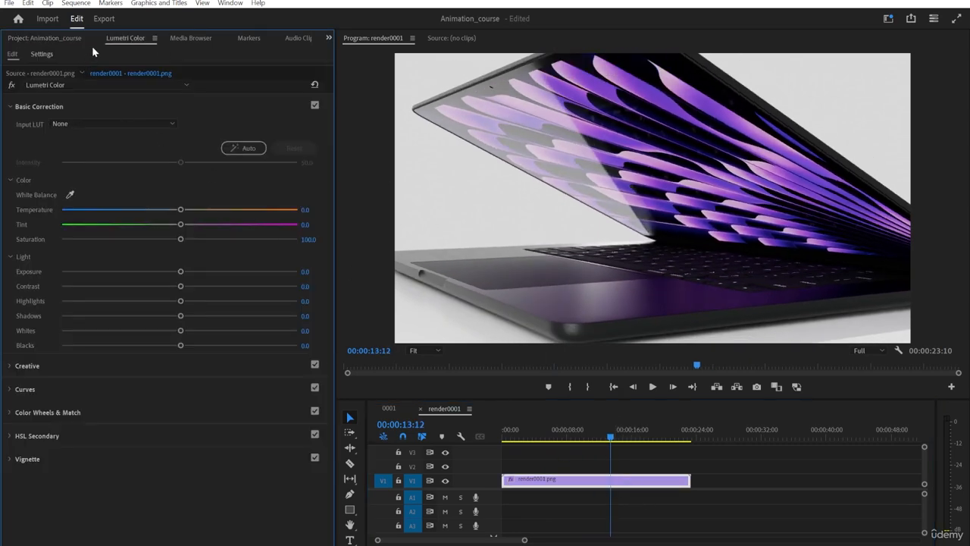
click(71, 194)
drag(180, 285, 202, 283)
click(308, 287)
text(15)
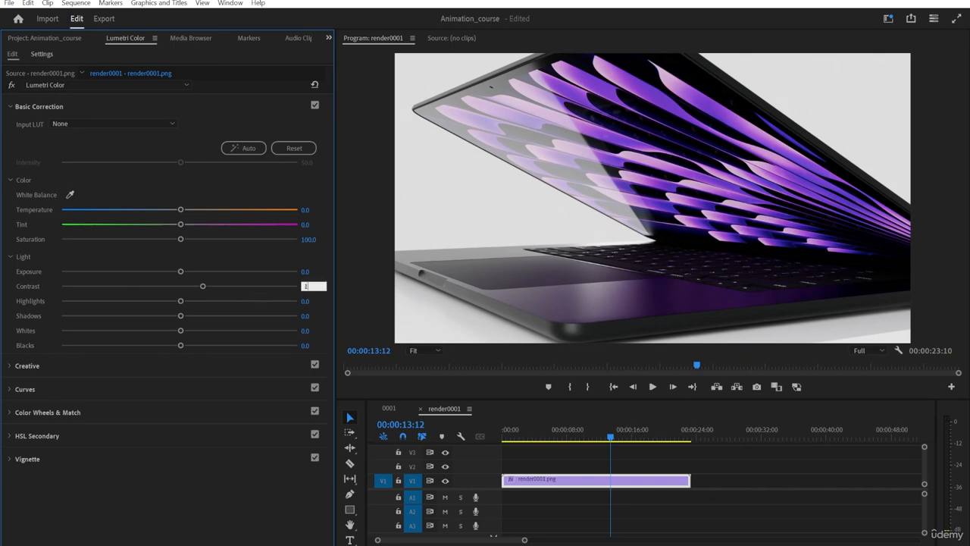
key(Return)
Check the keyboard shot at 00:00:19:04 and raise the clip's contrast to 20
drag(570, 435, 658, 437)
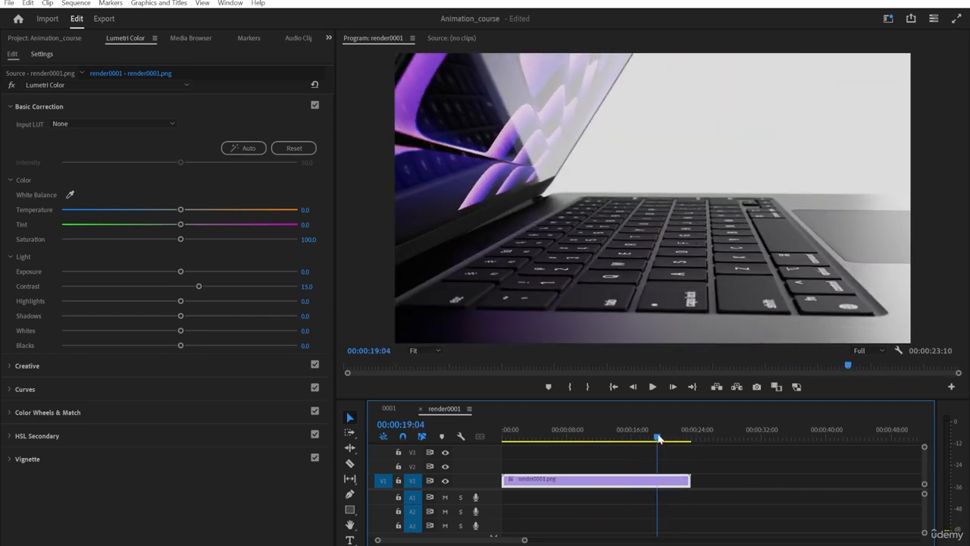
click(307, 286)
text(20)
key(Return)
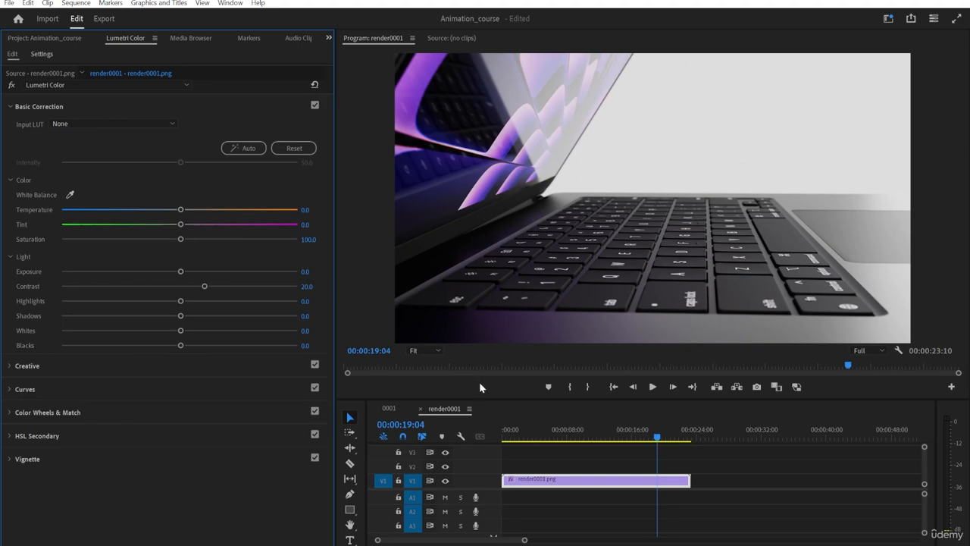
At 00:00:14:28, raise the clip's highlights to about 8.2 and lower its shadows to about -4.3
drag(656, 438, 619, 387)
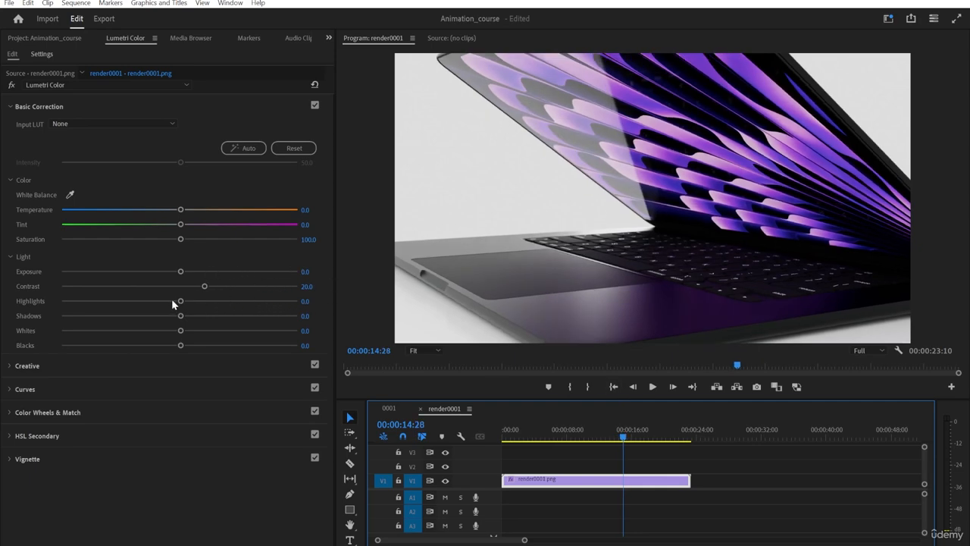
mouse_move(180, 301)
mouse_down()
mouse_move(202, 301)
mouse_move(175, 318)
mouse_up()
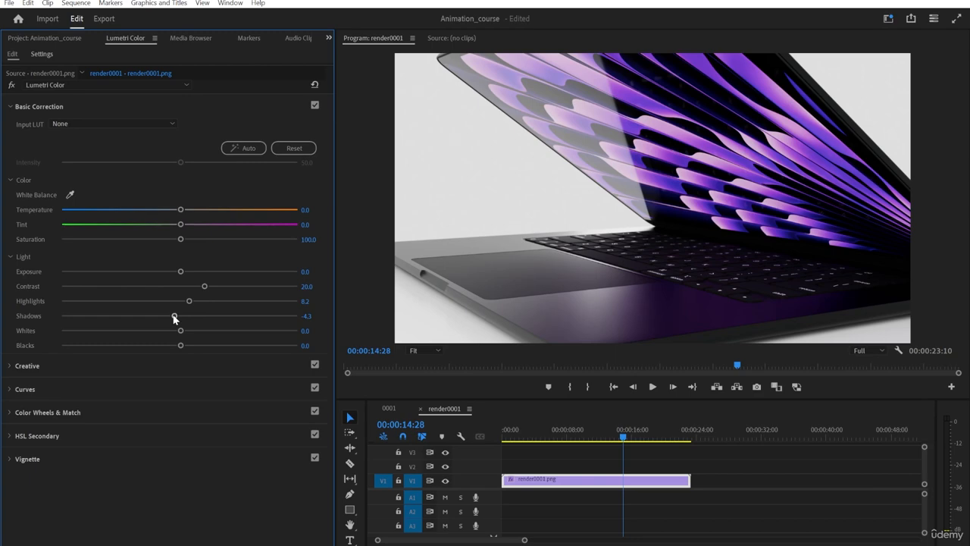
Try a slight Vibrance increase in the Creative adjustments and check the frame at 00:00:22:08
click(72, 369)
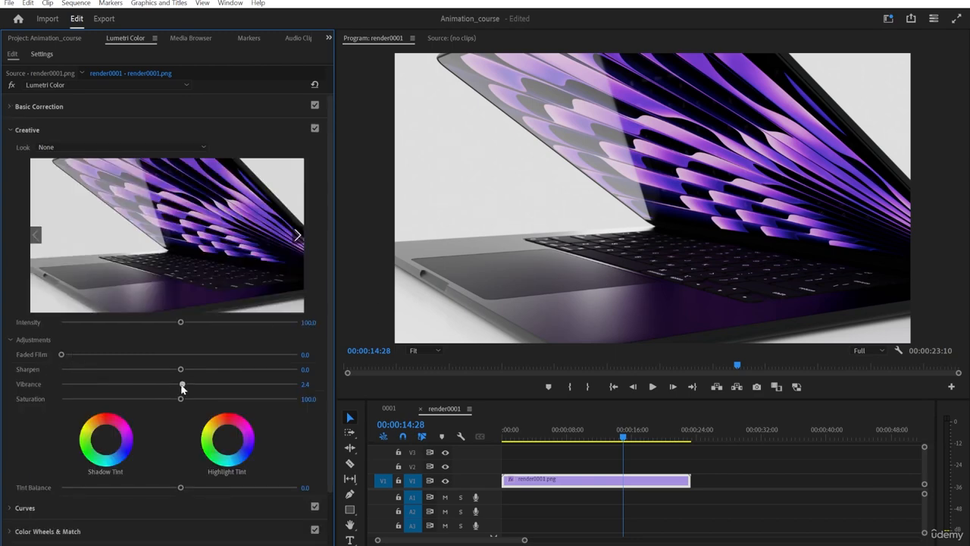
mouse_move(182, 387)
mouse_down()
mouse_move(208, 385)
mouse_move(188, 385)
mouse_up()
drag(623, 429, 685, 418)
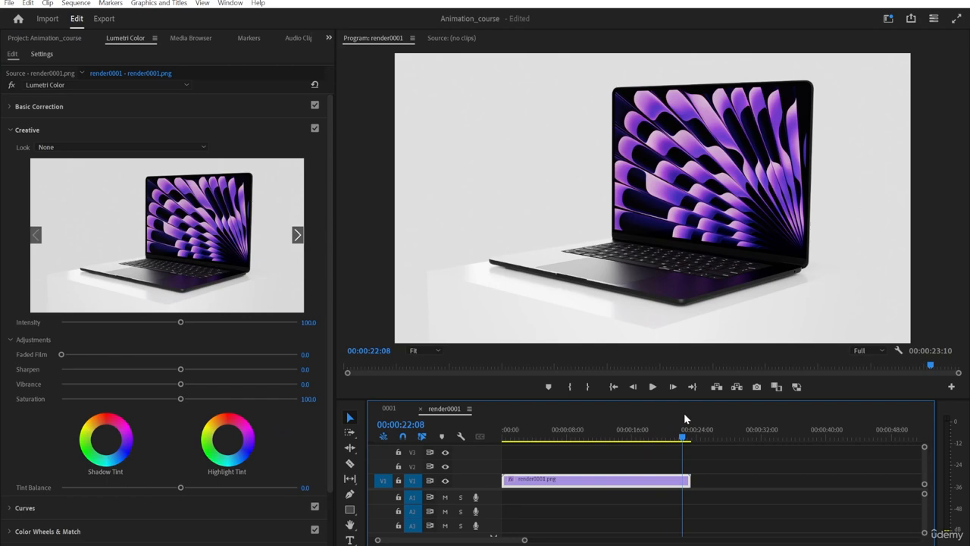
Set the clip's Basic Correction shadows to 0 and contrast to 17, then check the frame at 00:00:16:18 with the clip deselected
click(58, 107)
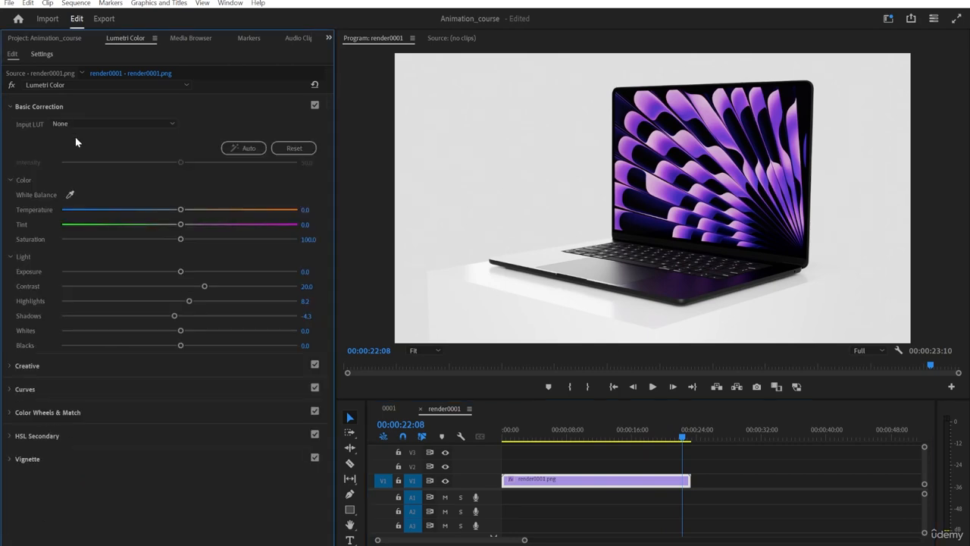
click(306, 300)
click(307, 316)
text(0)
key(Return)
click(309, 286)
text(17)
key(Return)
drag(682, 440, 635, 435)
click(657, 450)
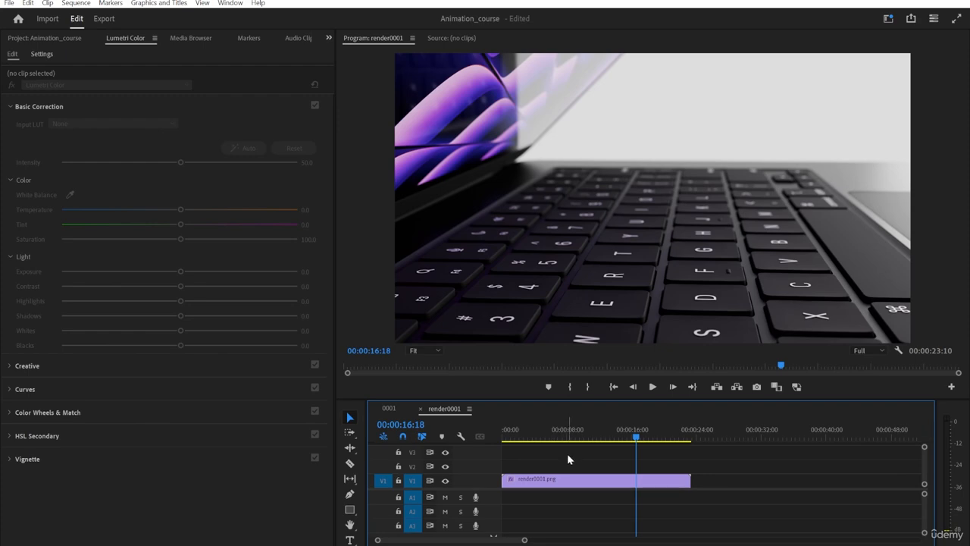
Open the export settings for the render0001 sequence and name the output file course_anim, keeping both files on the name collision
click(111, 19)
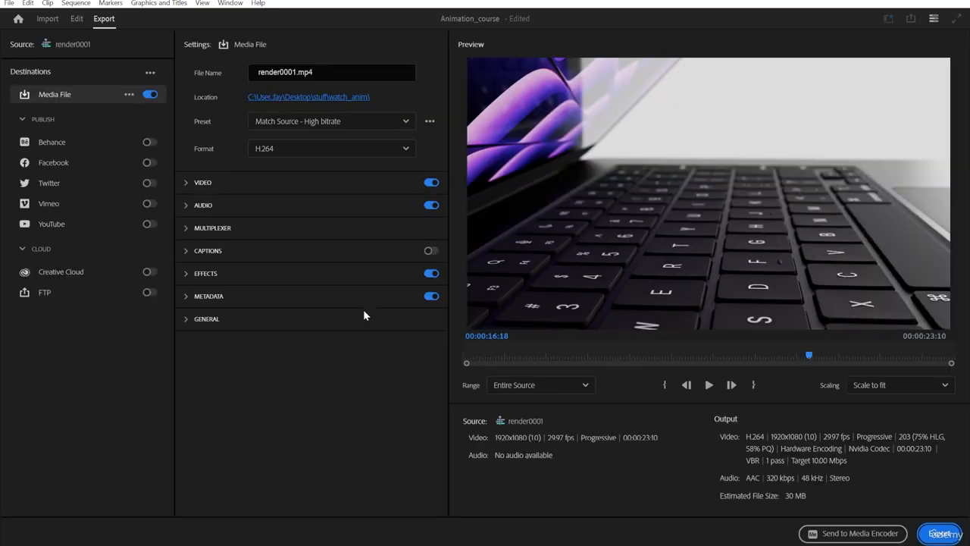
click(334, 72)
key(ctrl+a)
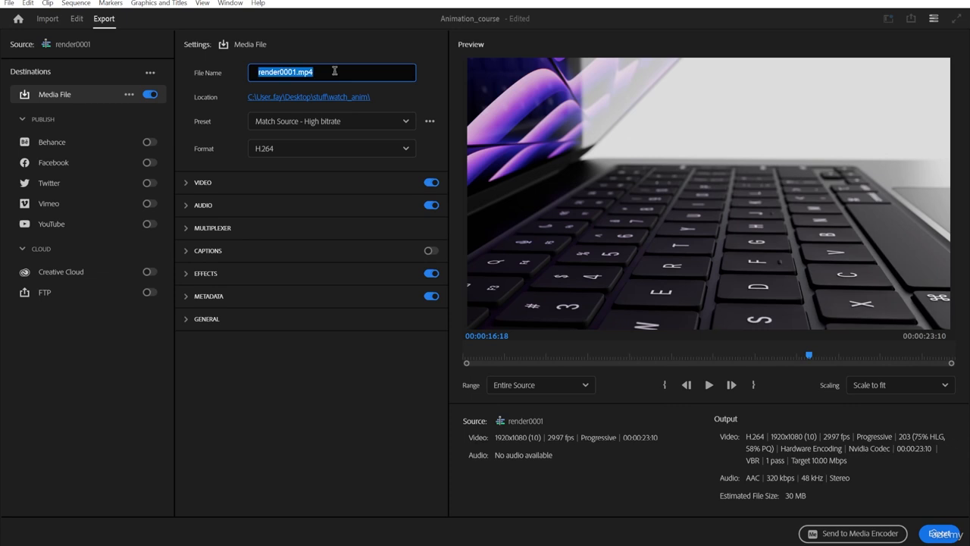
text(course_anim)
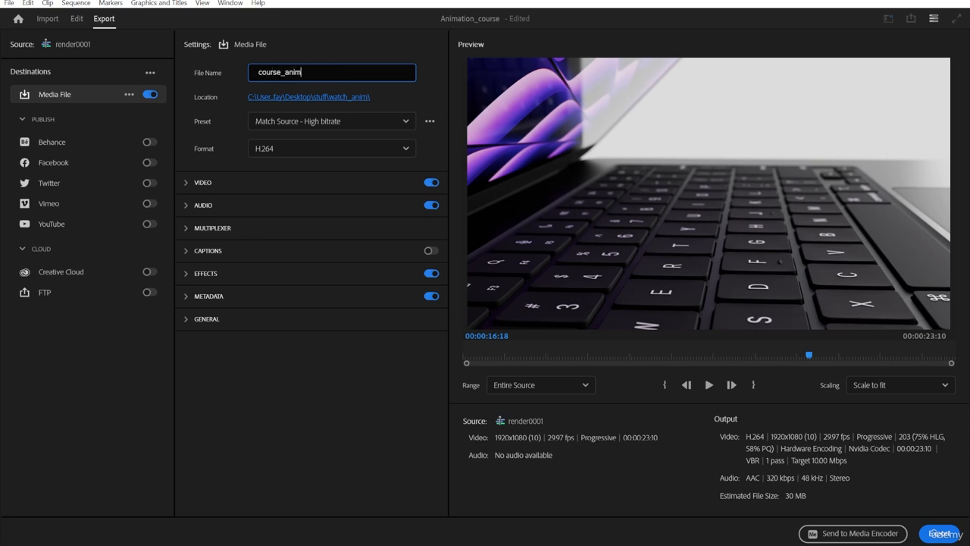
click(360, 100)
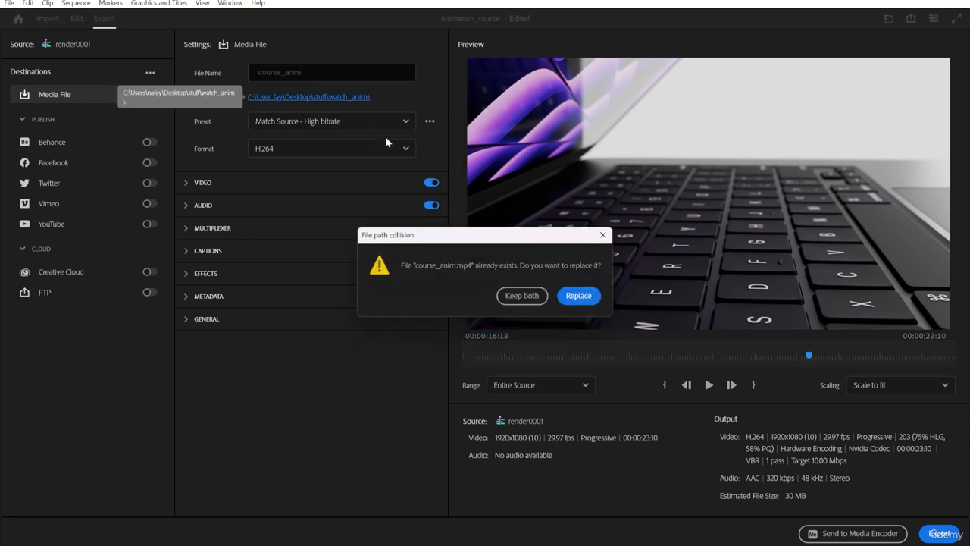
click(522, 295)
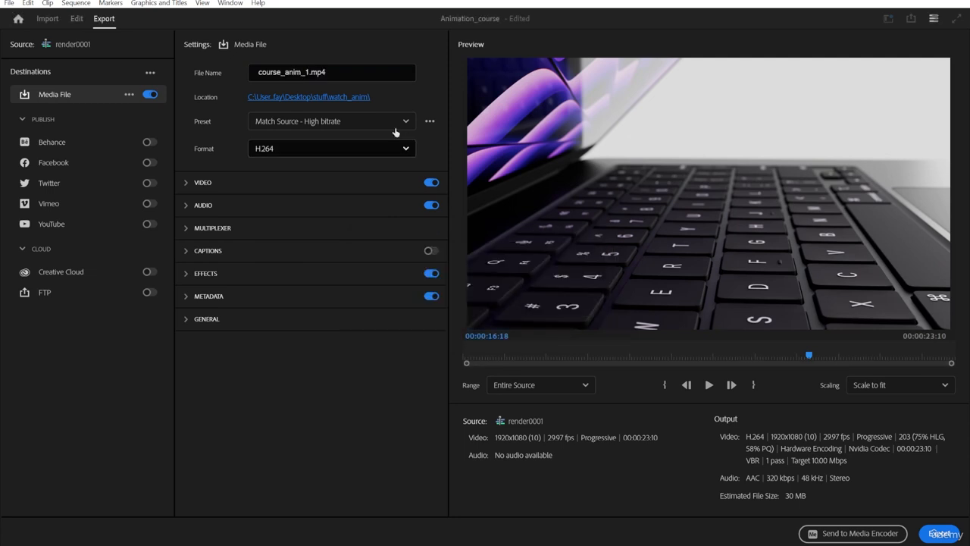
Set the export location to the macbook_anim folder inside Desktop\stuff and export the H.264 video as course_anim_1.mp4
click(349, 97)
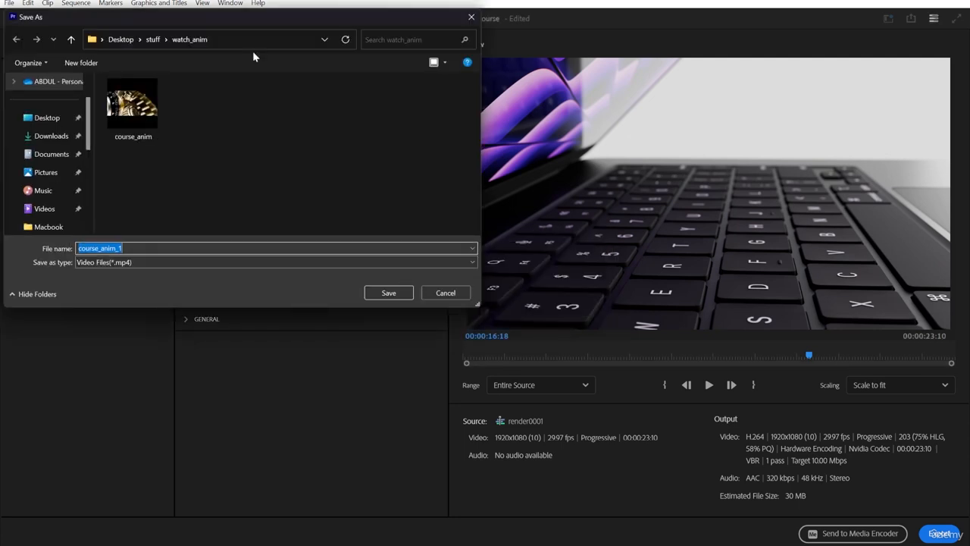
click(151, 39)
scroll(159, 204, down, 1)
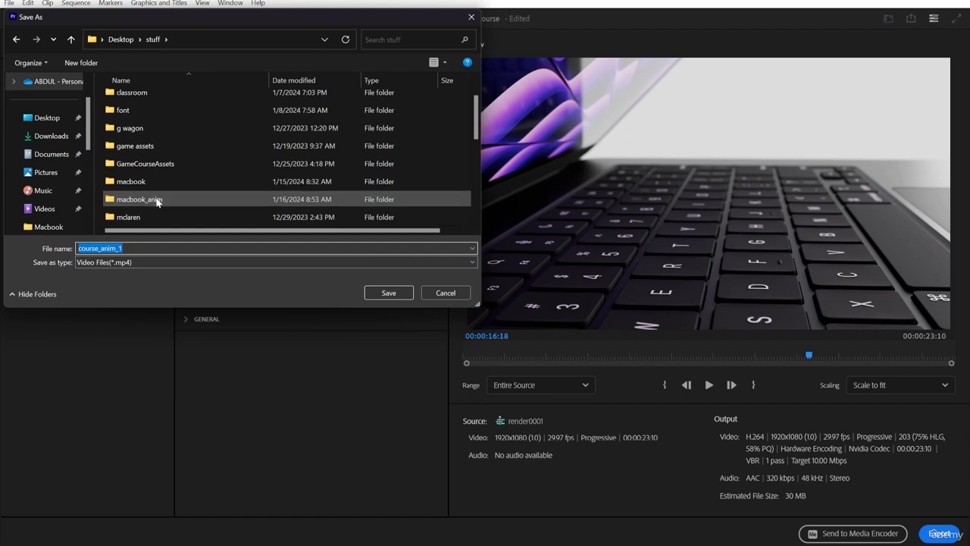
double_click(158, 200)
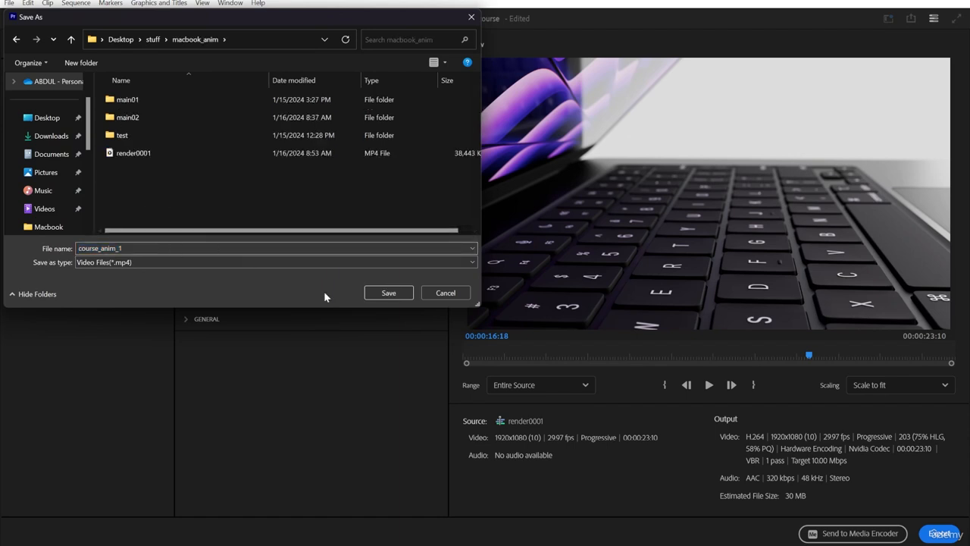
click(388, 293)
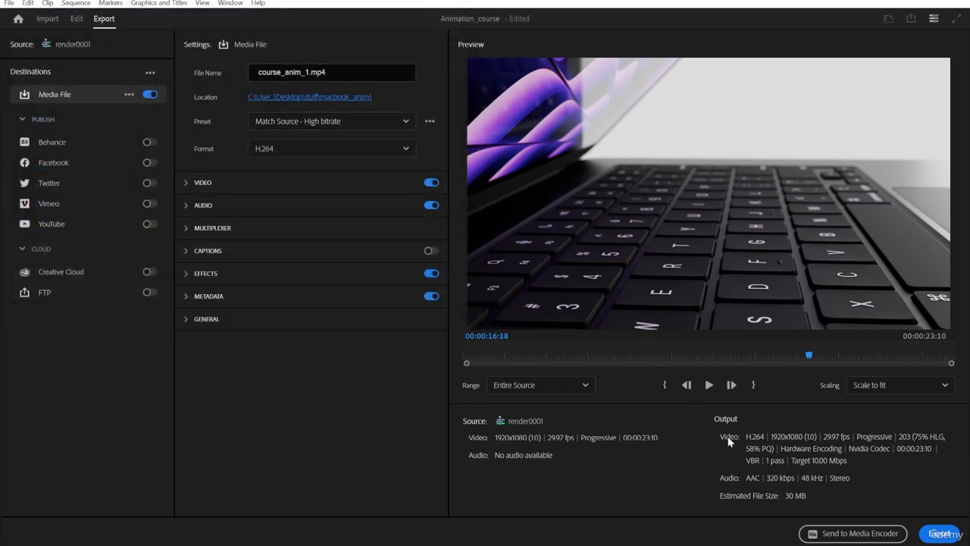
click(940, 534)
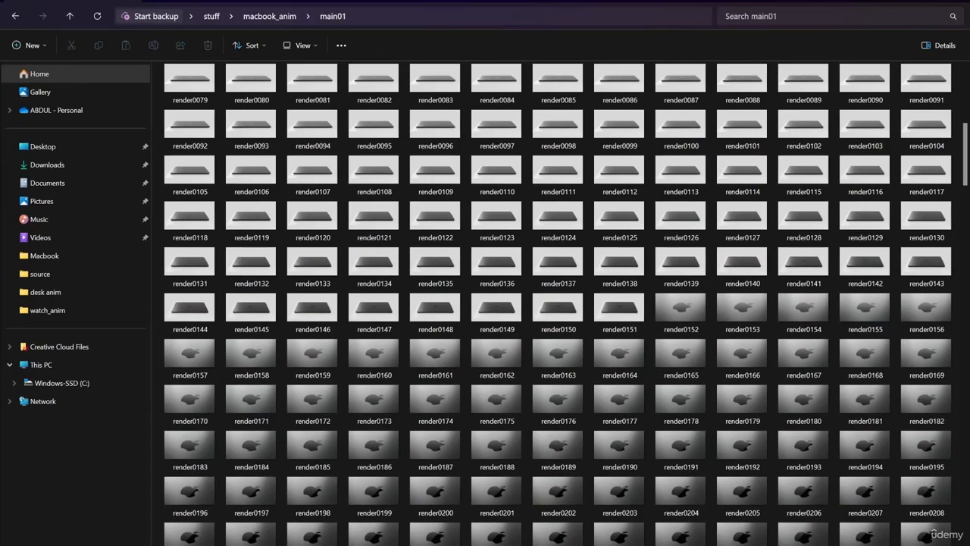
In File Explorer, go up to the macbook_anim folder and open the exported course_anim_1 video for playback
click(270, 17)
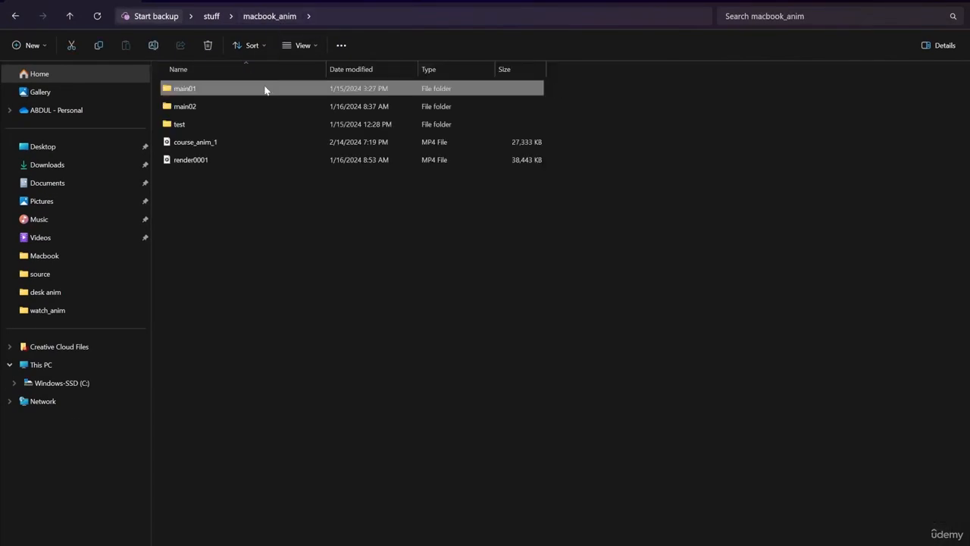
double_click(232, 141)
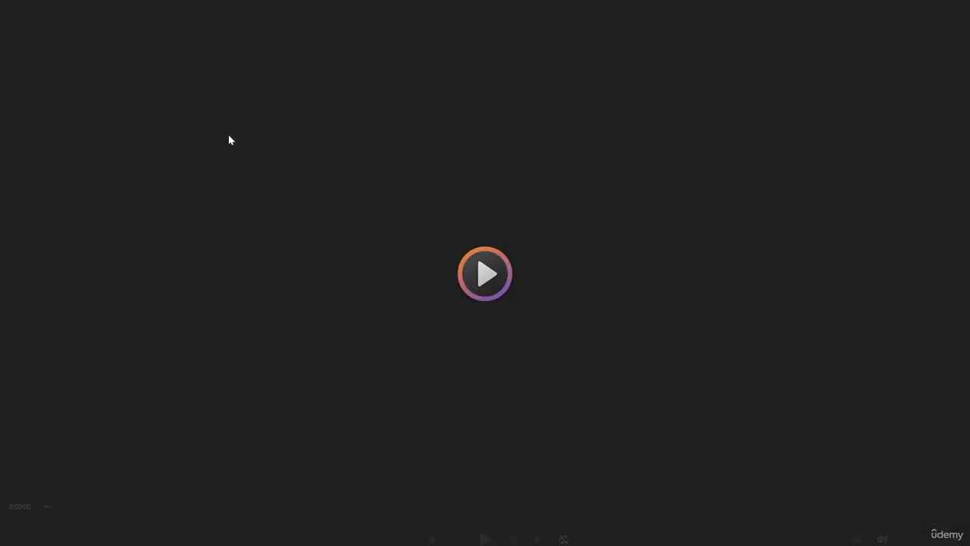